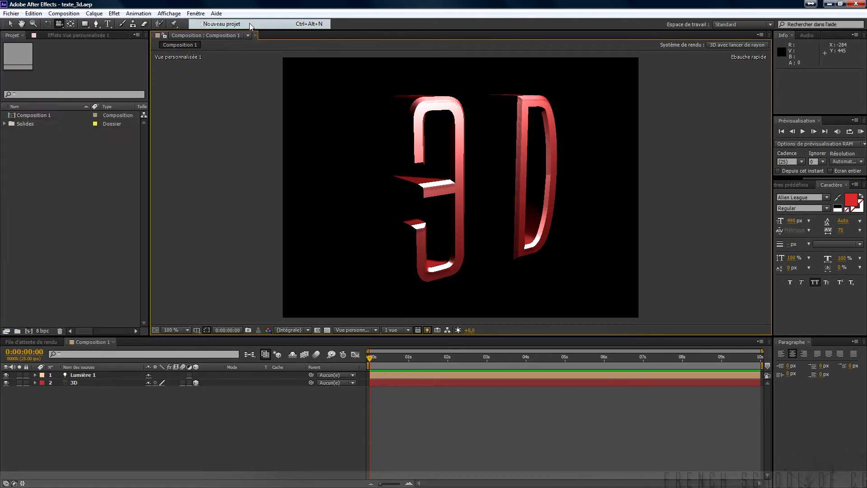
- Create a new 788 x 576 composition at 25 fps lasting 10 seconds
{"action": "left_click", "coordinate": [61, 14]}
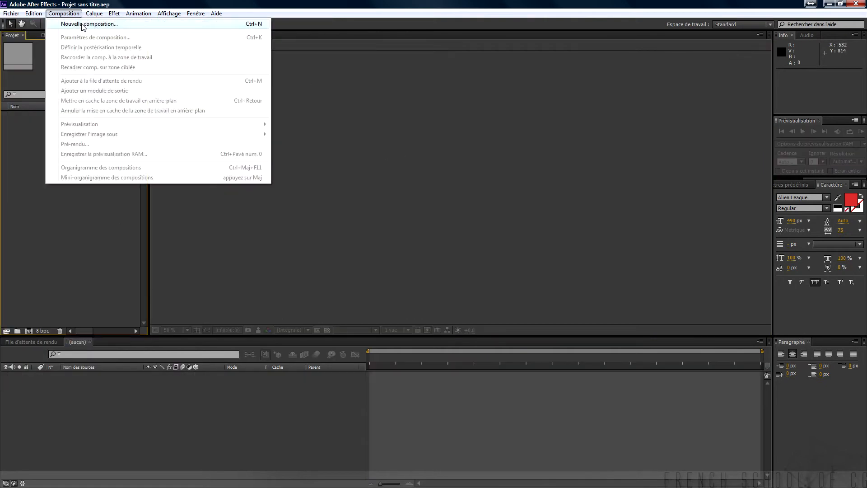
{"action": "left_click", "coordinate": [84, 26]}
{"action": "left_click", "coordinate": [484, 341]}
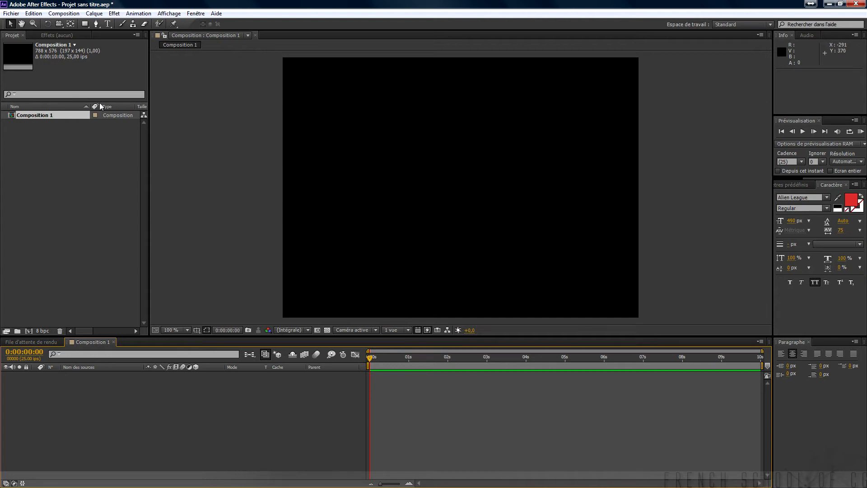
- Draw a red circle with a black outline using the Ellipse tool and move it near the centre of the composition
{"action": "left_click", "coordinate": [84, 24]}
{"action": "left_click", "coordinate": [84, 26]}
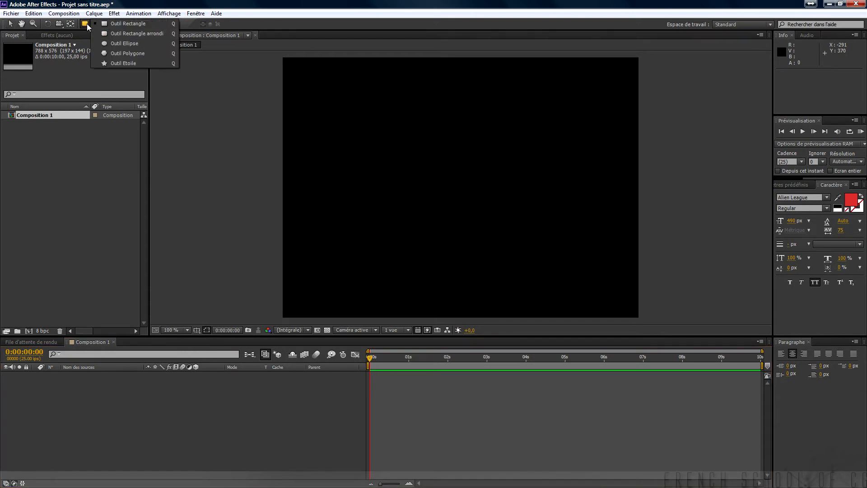
{"action": "left_click", "coordinate": [137, 44]}
{"action": "left_click_drag", "start_coordinate": [440, 171], "coordinate": [542, 272]}
{"action": "key", "text": "v"}
{"action": "left_click_drag", "start_coordinate": [514, 241], "coordinate": [475, 203]}
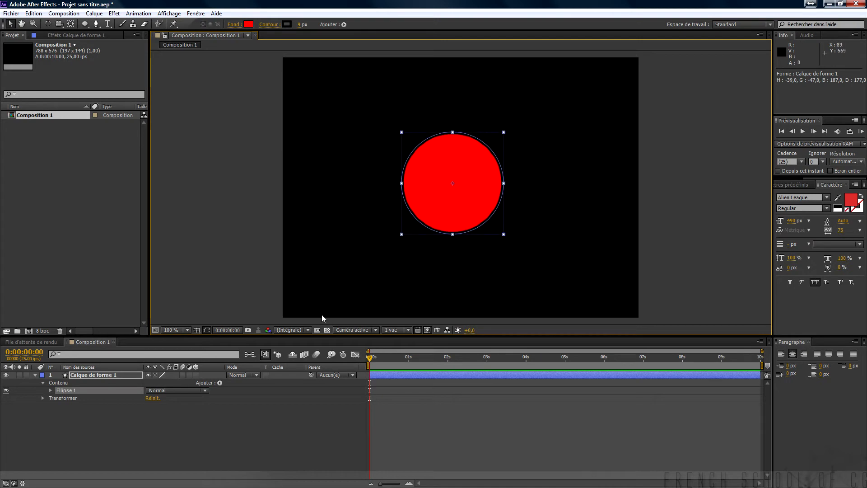
- Turn the circle's shape layer into a 3D layer and set its extrusion depth to 50
{"action": "left_click", "coordinate": [43, 383]}
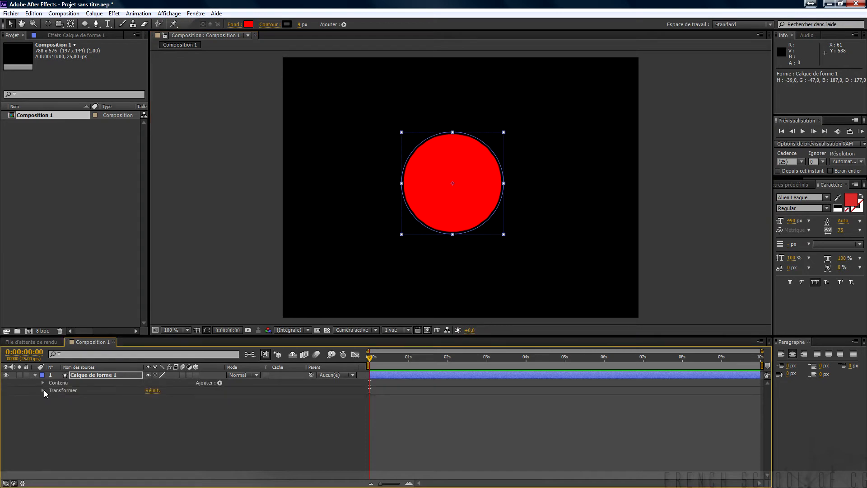
{"action": "left_click", "coordinate": [195, 374]}
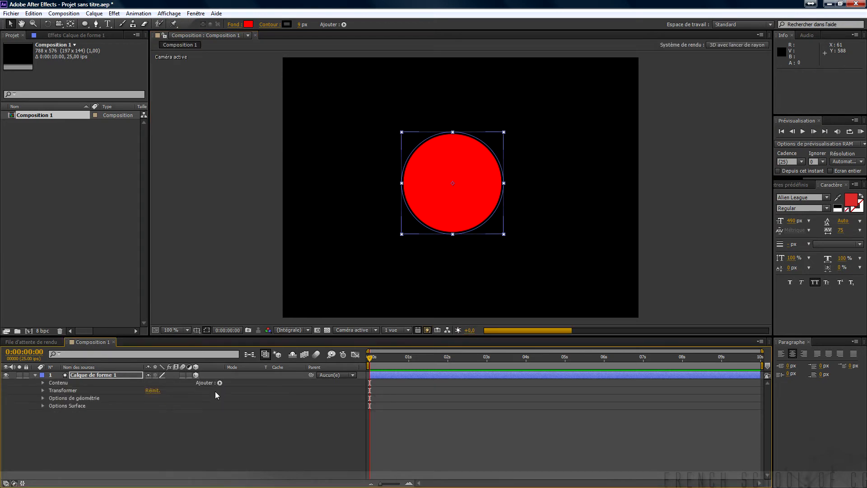
{"action": "left_click", "coordinate": [43, 399]}
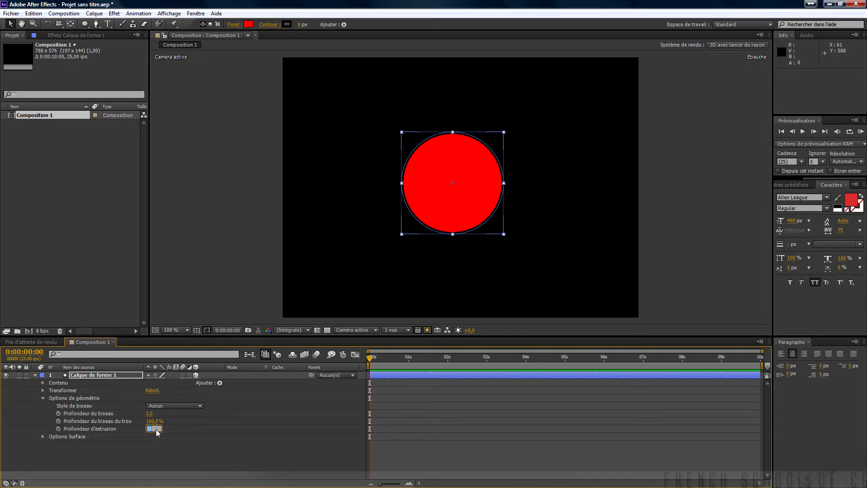
{"action": "key", "text": "Return"}
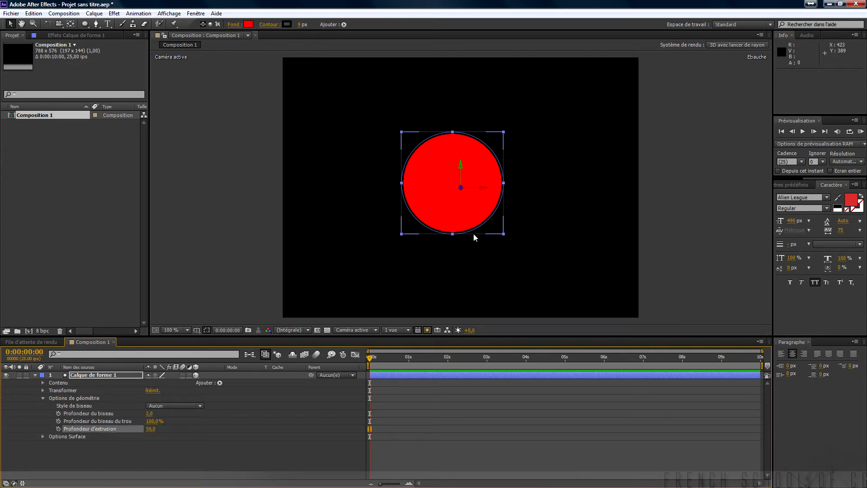
- Show the composition from Vue personnalisée 1 with the transparency grid enabled, bringing the extruded circle closer
{"action": "left_click", "coordinate": [379, 330]}
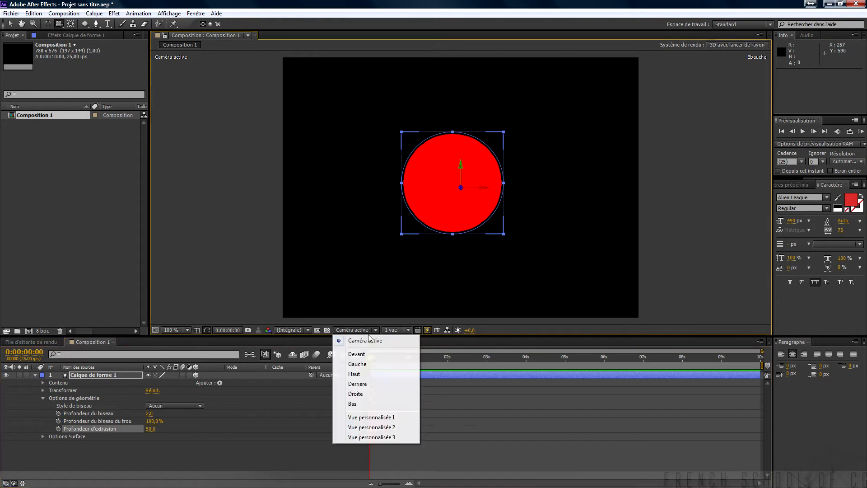
{"action": "left_click", "coordinate": [371, 417]}
{"action": "mouse_move", "coordinate": [462, 227]}
{"action": "left_mouse_down"}
{"action": "mouse_move", "coordinate": [453, 227]}
{"action": "mouse_move", "coordinate": [453, 218]}
{"action": "left_mouse_up"}
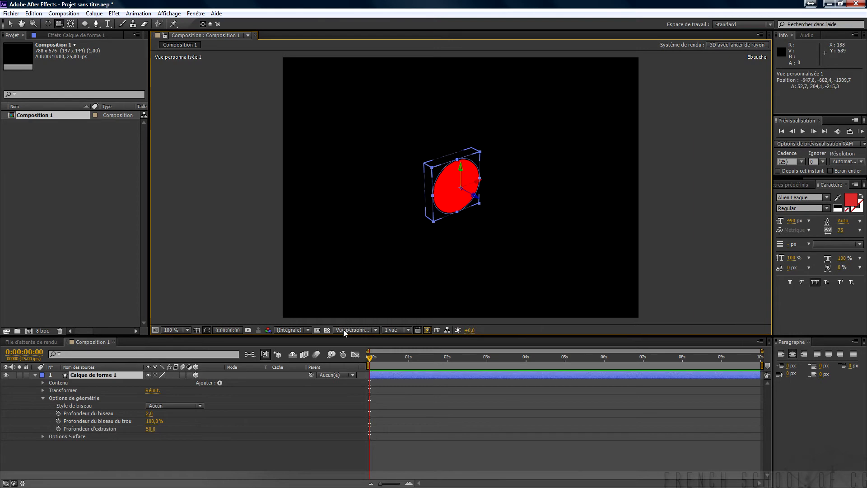
{"action": "left_click", "coordinate": [327, 330]}
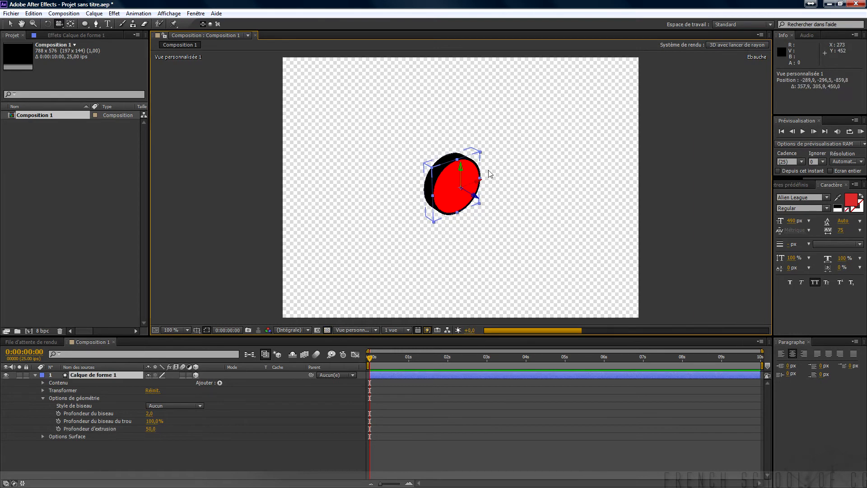
{"action": "scroll", "coordinate": [497, 141], "scroll_direction": "up", "scroll_amount": 5}
{"action": "scroll", "coordinate": [498, 143], "scroll_direction": "up", "scroll_amount": 2}
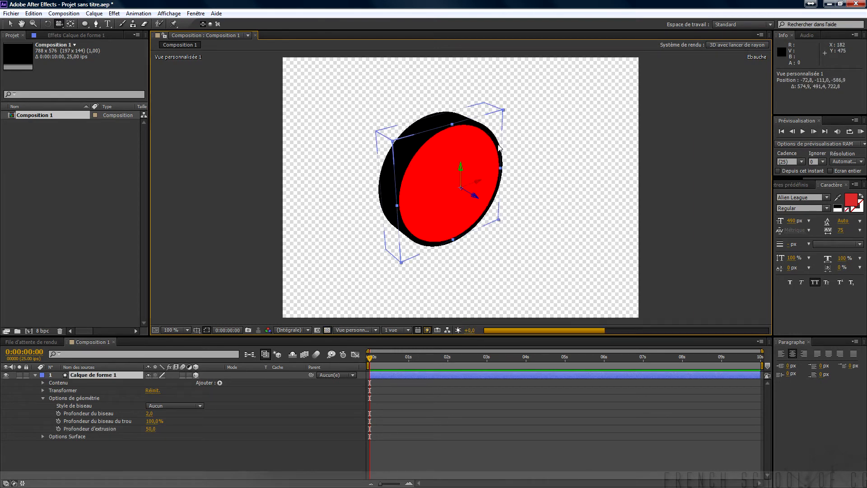
- Set the fast preview mode to Ebauche rapide and orbit around the extruded circle
{"action": "left_click", "coordinate": [428, 330]}
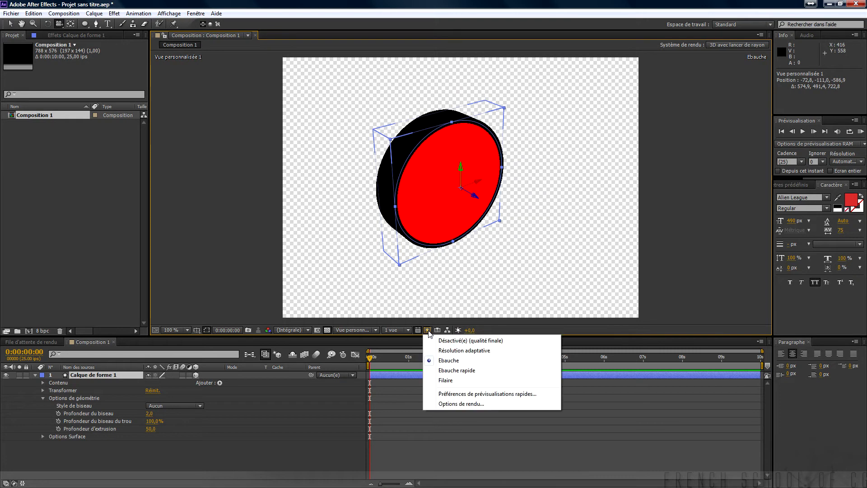
{"action": "left_click", "coordinate": [455, 371]}
{"action": "left_click_drag", "start_coordinate": [476, 241], "coordinate": [503, 235]}
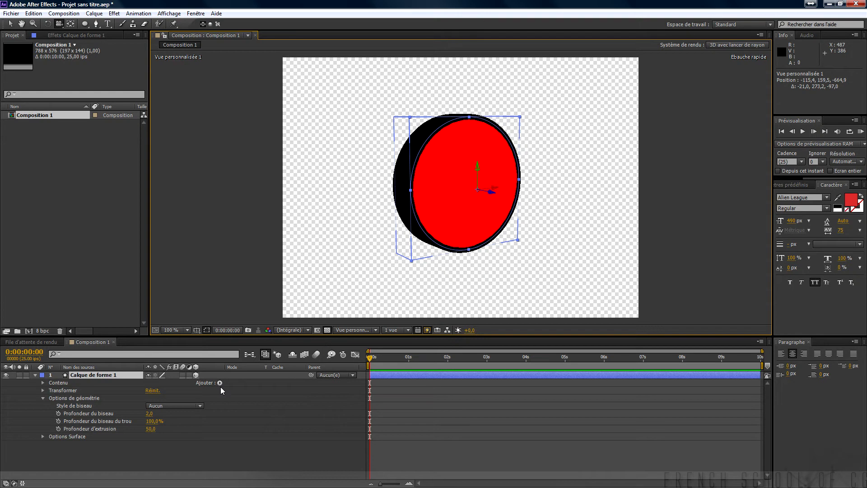
- Draw a closed, curved freeform shape across the circle with the Pen tool on a new shape layer
{"action": "left_click", "coordinate": [84, 23]}
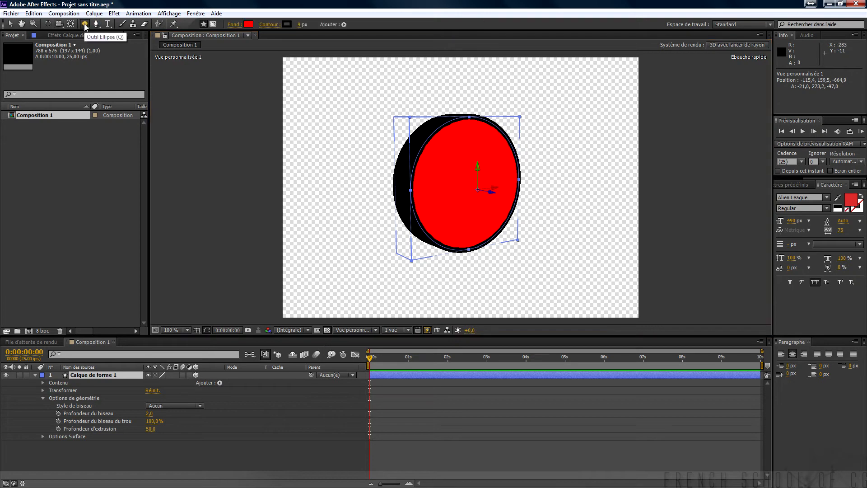
{"action": "left_click", "coordinate": [85, 24]}
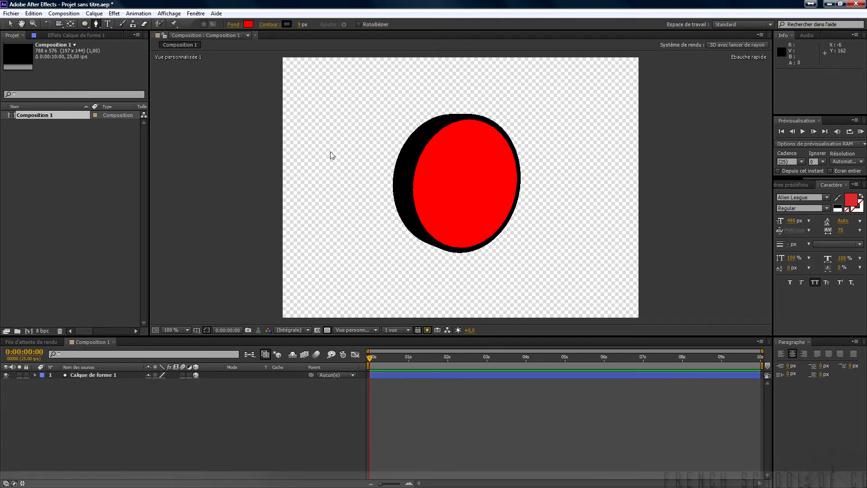
{"action": "left_click", "coordinate": [361, 125]}
{"action": "left_click_drag", "start_coordinate": [429, 104], "coordinate": [473, 125]}
{"action": "left_click_drag", "start_coordinate": [510, 180], "coordinate": [538, 177]}
{"action": "left_click", "coordinate": [599, 171]}
{"action": "left_click_drag", "start_coordinate": [573, 269], "coordinate": [459, 274]}
{"action": "left_click", "coordinate": [410, 223]}
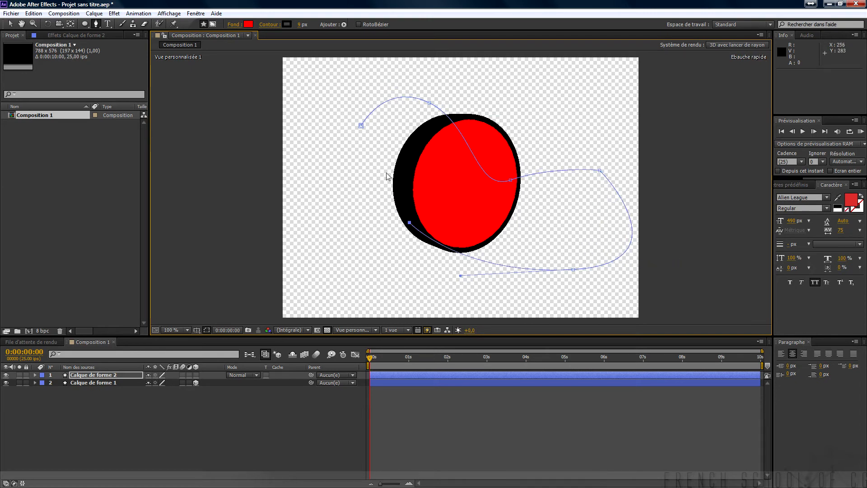
{"action": "left_click_drag", "start_coordinate": [361, 125], "coordinate": [375, 94]}
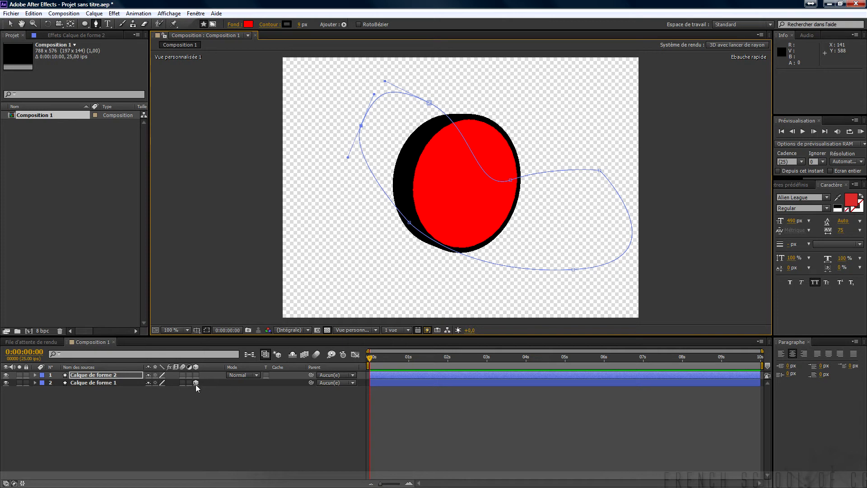
- Make the freeform shape layer, Calque de forme 2, a 3D layer and hide the circle's layer
{"action": "left_click", "coordinate": [6, 383]}
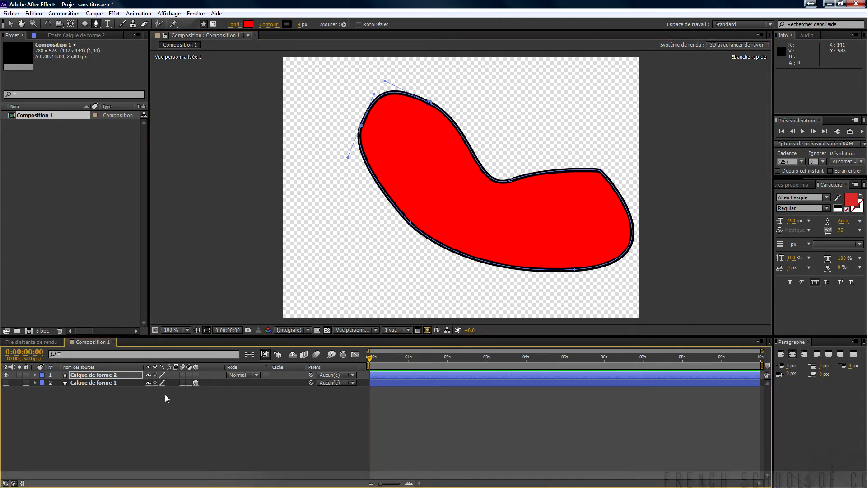
{"action": "left_click", "coordinate": [6, 383]}
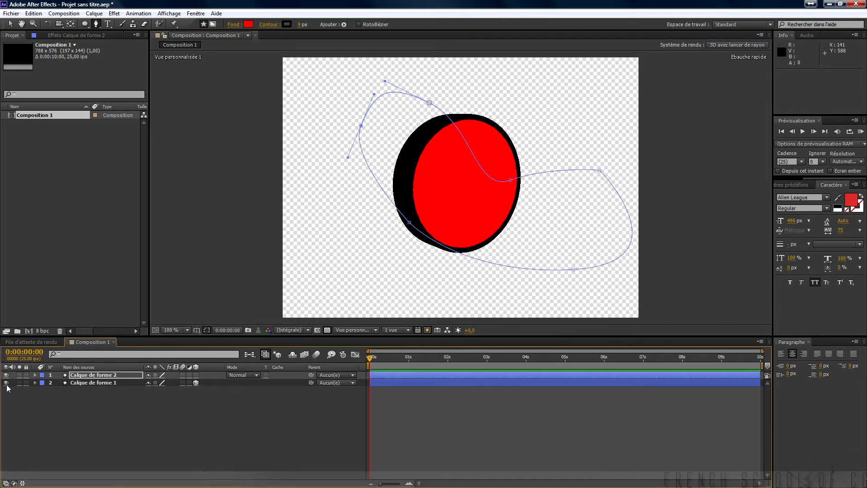
{"action": "left_click", "coordinate": [196, 376]}
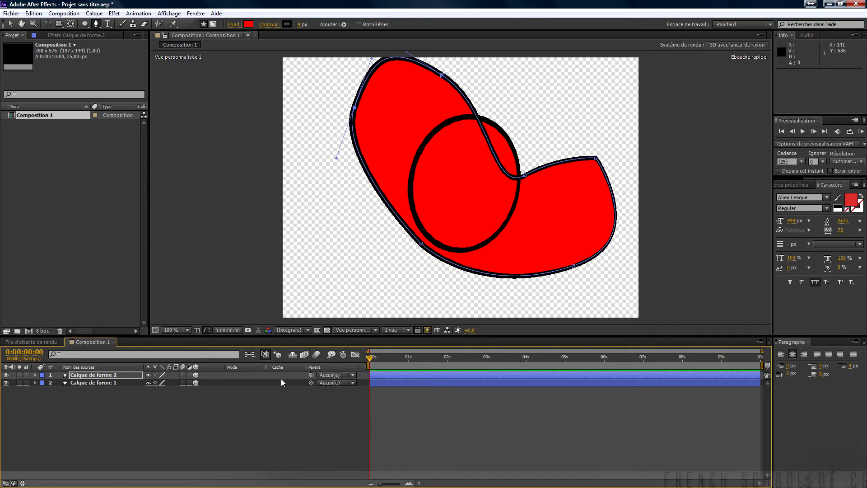
{"action": "left_click", "coordinate": [6, 383]}
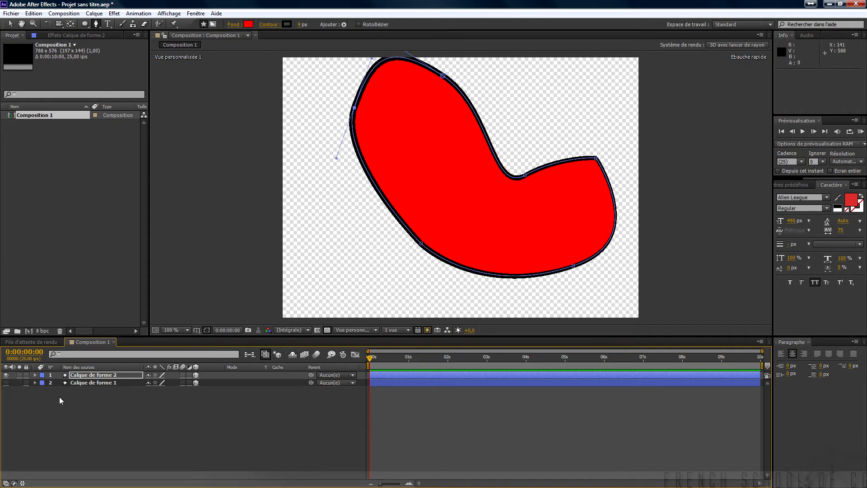
- Set the freeform shape's extrusion depth to 133 and orbit around it to view its thickness
{"action": "left_click", "coordinate": [35, 375]}
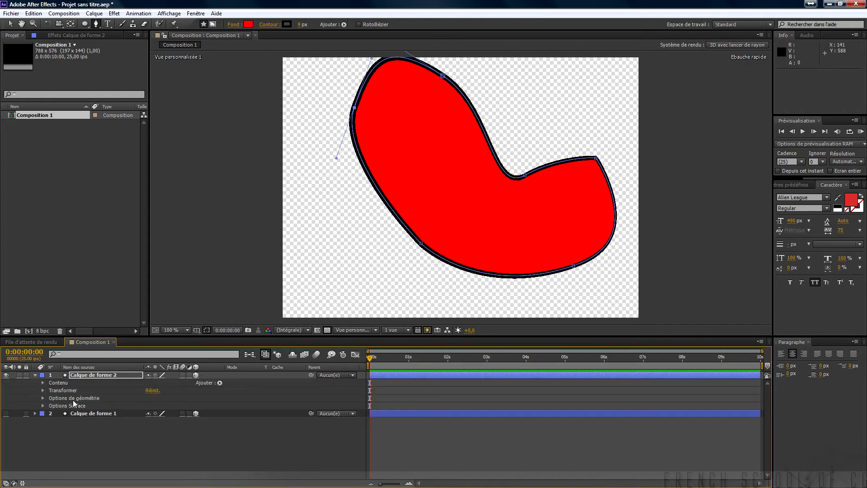
{"action": "left_click", "coordinate": [42, 398]}
{"action": "left_click_drag", "start_coordinate": [156, 430], "coordinate": [216, 427]}
{"action": "key", "text": "c"}
{"action": "left_click_drag", "start_coordinate": [503, 240], "coordinate": [450, 255]}
{"action": "left_click_drag", "start_coordinate": [614, 266], "coordinate": [494, 369]}
{"action": "left_click_drag", "start_coordinate": [493, 289], "coordinate": [440, 265]}
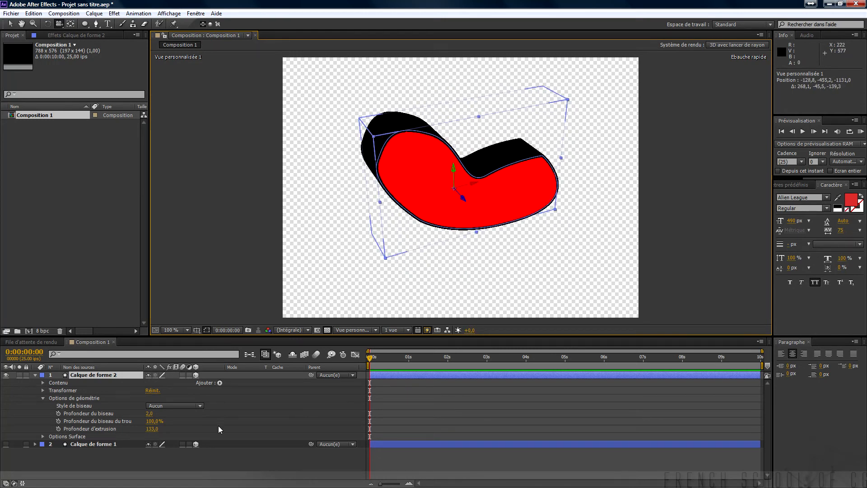
- Give the freeform shape a Convexe bevel style with a bevel depth of 5.8
{"action": "left_click", "coordinate": [178, 406]}
{"action": "left_click", "coordinate": [179, 447]}
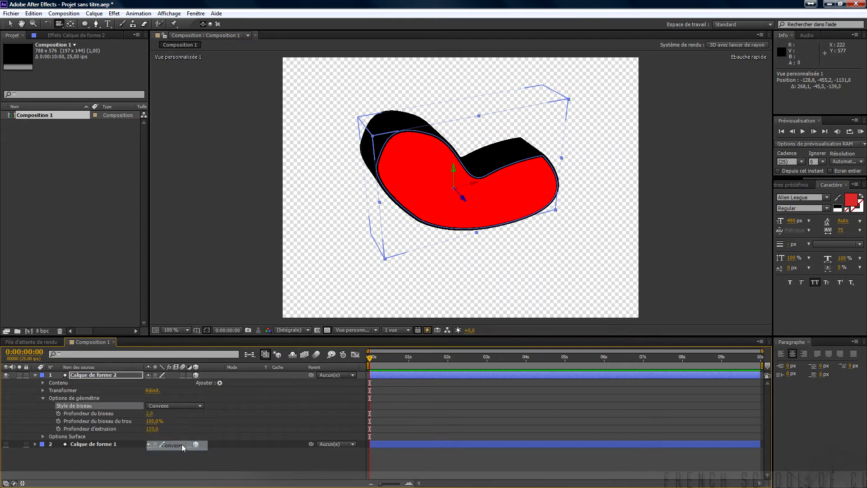
{"action": "left_click_drag", "start_coordinate": [149, 414], "coordinate": [205, 417]}
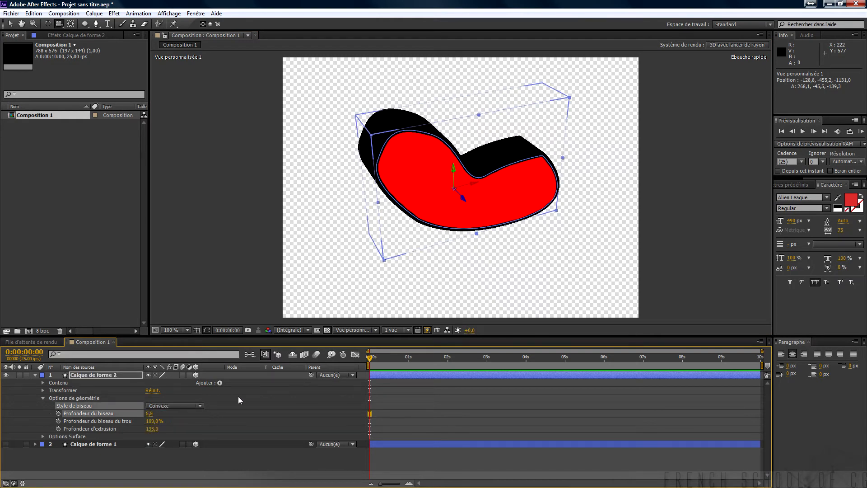
{"action": "left_click_drag", "start_coordinate": [433, 272], "coordinate": [456, 325]}
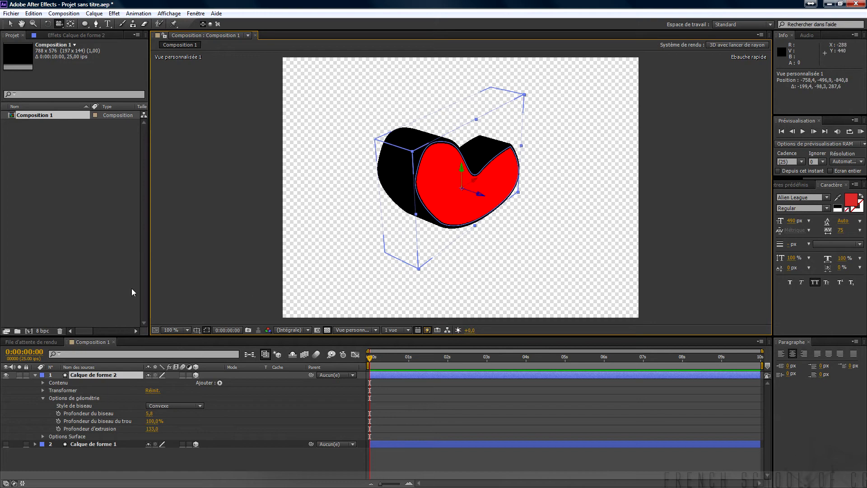
- Delete both shape layers from the composition
{"action": "left_click", "coordinate": [35, 375]}
{"action": "left_click", "coordinate": [102, 384]}
{"action": "left_click", "coordinate": [108, 377]}
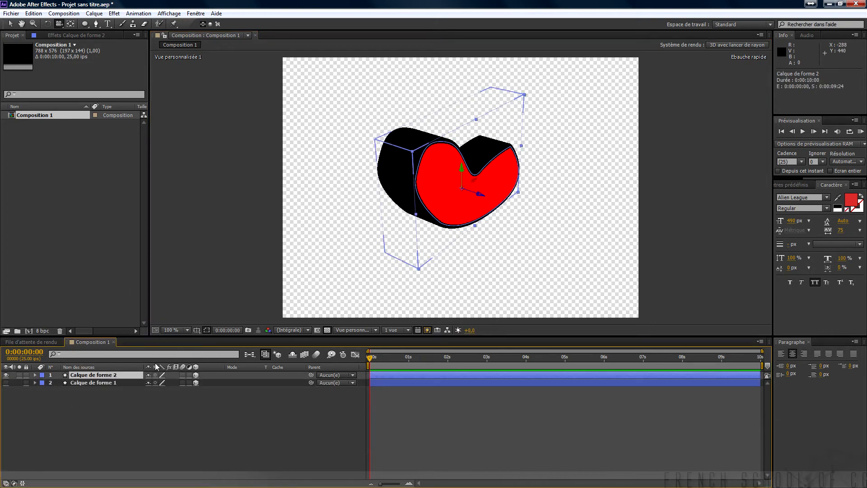
{"action": "left_click", "coordinate": [104, 382], "text": "shift"}
{"action": "key", "text": "Delete"}
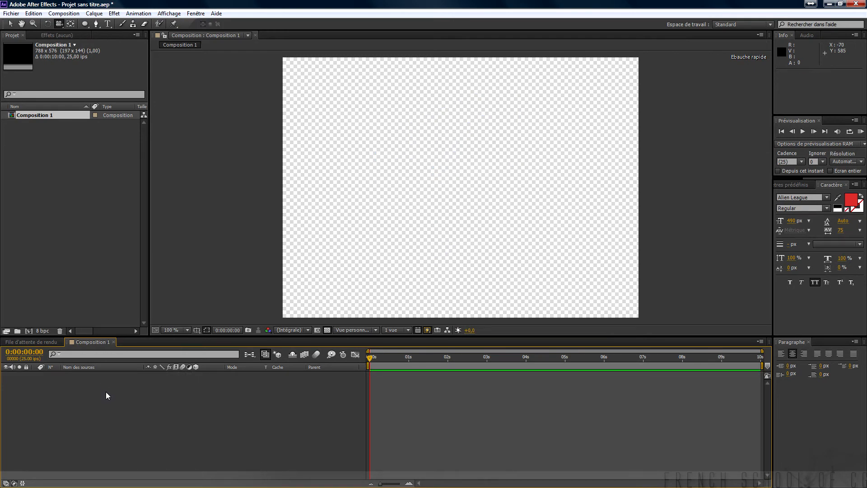
- Import logo_simple.ai as footage (Métrage) with merged layers
{"action": "double_click", "coordinate": [31, 140]}
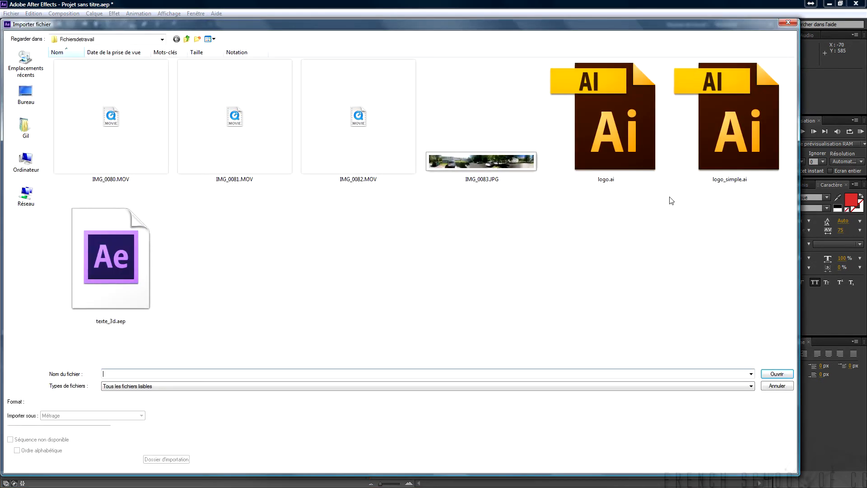
{"action": "left_click", "coordinate": [728, 133]}
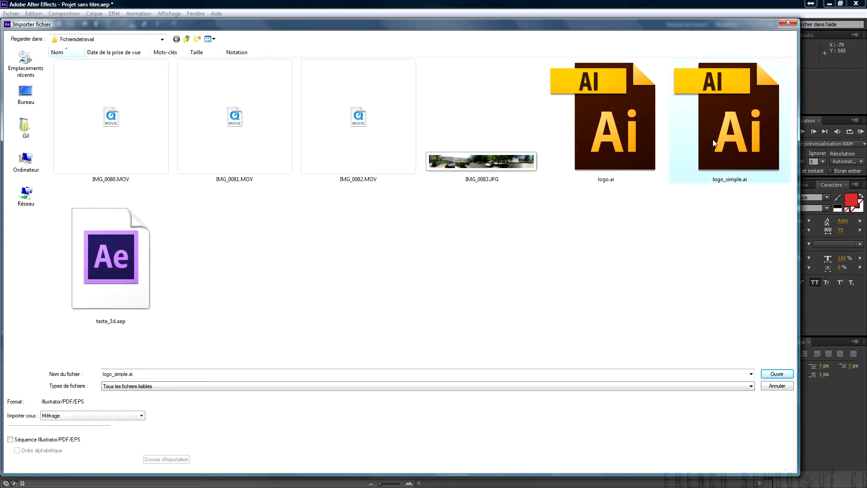
{"action": "left_click", "coordinate": [777, 374]}
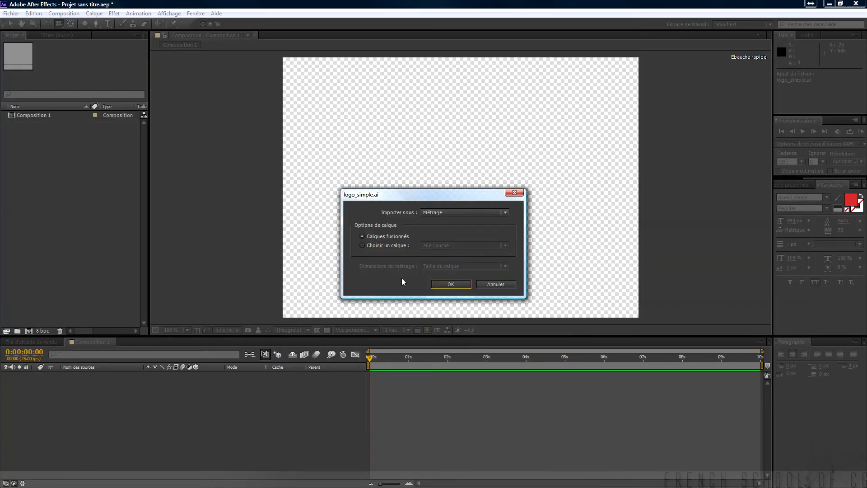
{"action": "left_click", "coordinate": [453, 284]}
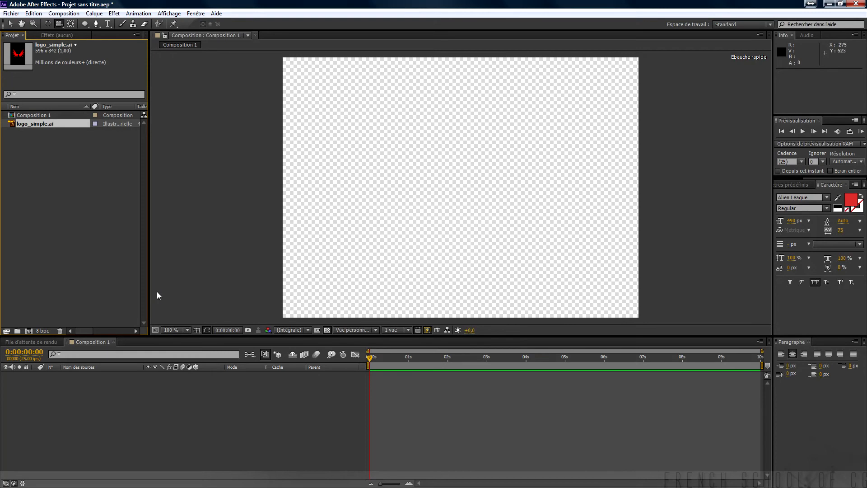
- Add logo_simple.ai to Composition 1 and make it a 3D layer
{"action": "left_click_drag", "start_coordinate": [41, 127], "coordinate": [72, 407]}
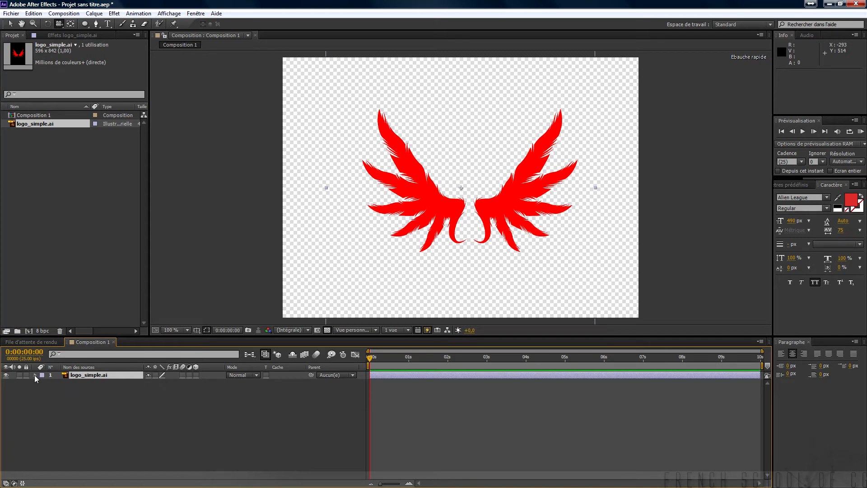
{"action": "left_click", "coordinate": [195, 374]}
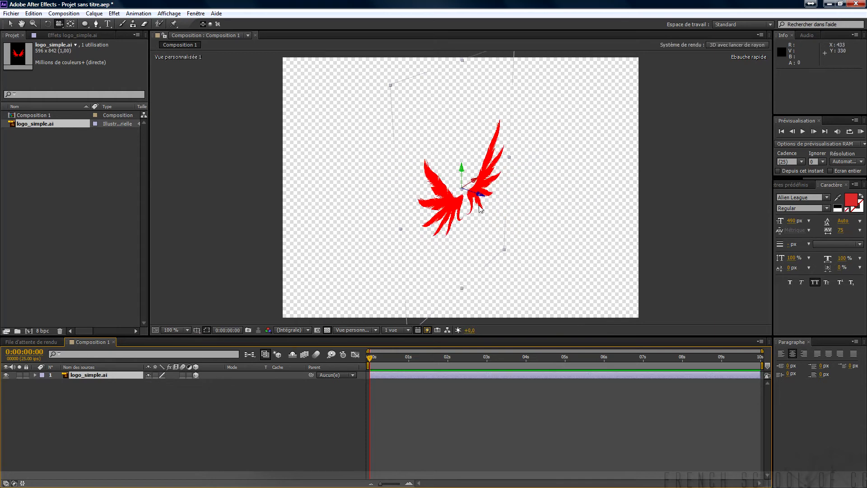
- Bend the logo_simple.ai layer by setting its Courbure geometry option to 94%
{"action": "left_click", "coordinate": [34, 375]}
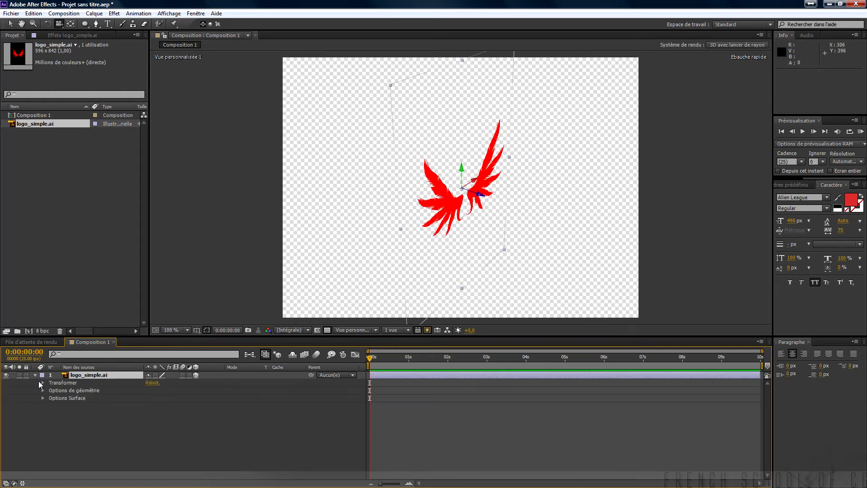
{"action": "left_click", "coordinate": [43, 391]}
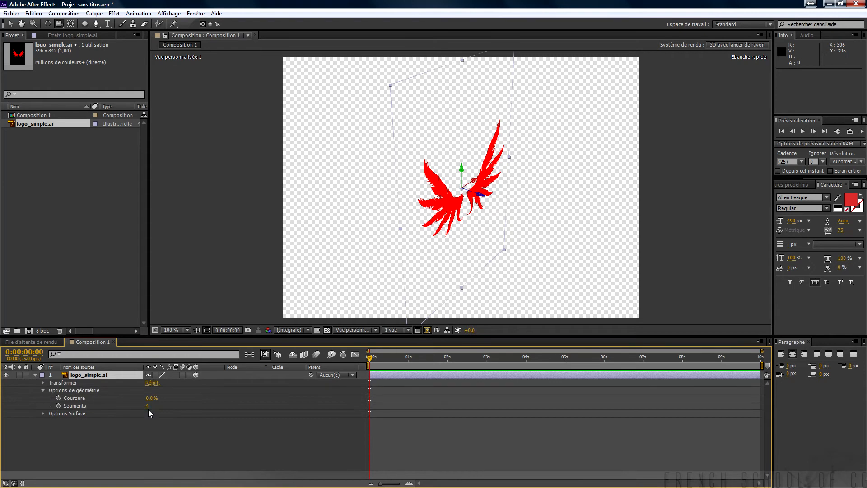
{"action": "left_click_drag", "start_coordinate": [152, 400], "coordinate": [221, 394]}
{"action": "left_click_drag", "start_coordinate": [437, 250], "coordinate": [406, 239]}
{"action": "left_click_drag", "start_coordinate": [429, 236], "coordinate": [502, 267]}
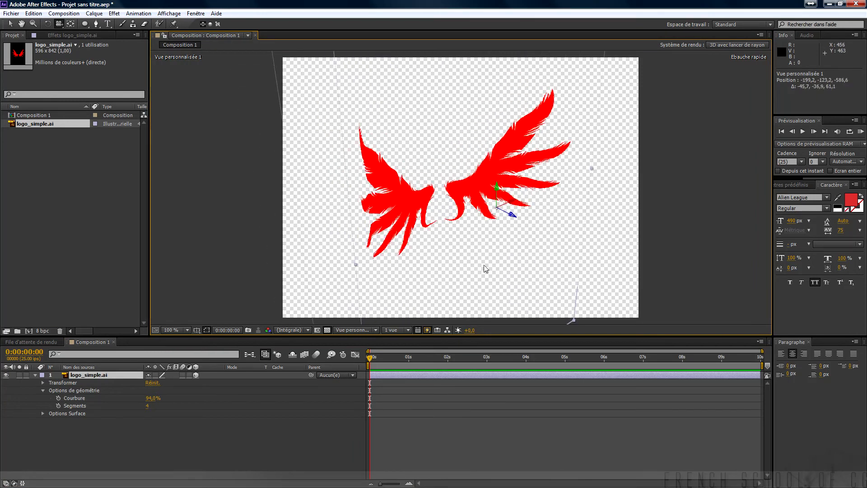
{"action": "left_click_drag", "start_coordinate": [453, 282], "coordinate": [280, 391]}
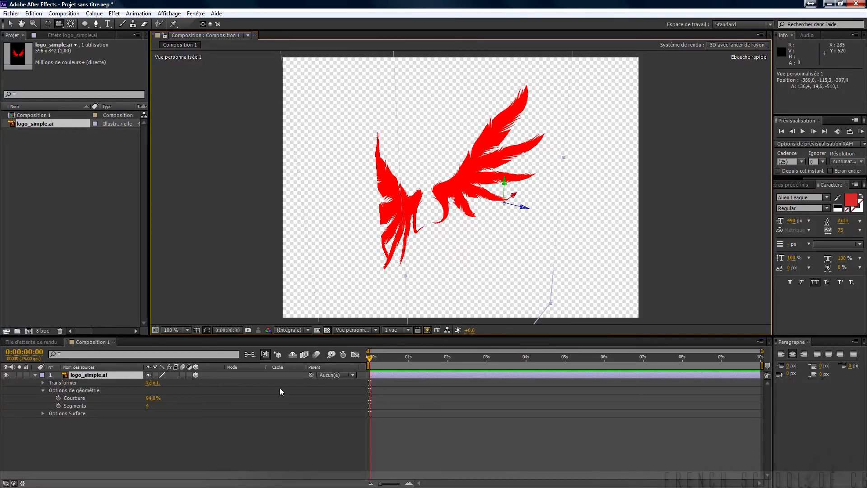
- Try a lower Courbure on the logo layer, then reset it to 0%
{"action": "left_click_drag", "start_coordinate": [153, 401], "coordinate": [189, 397]}
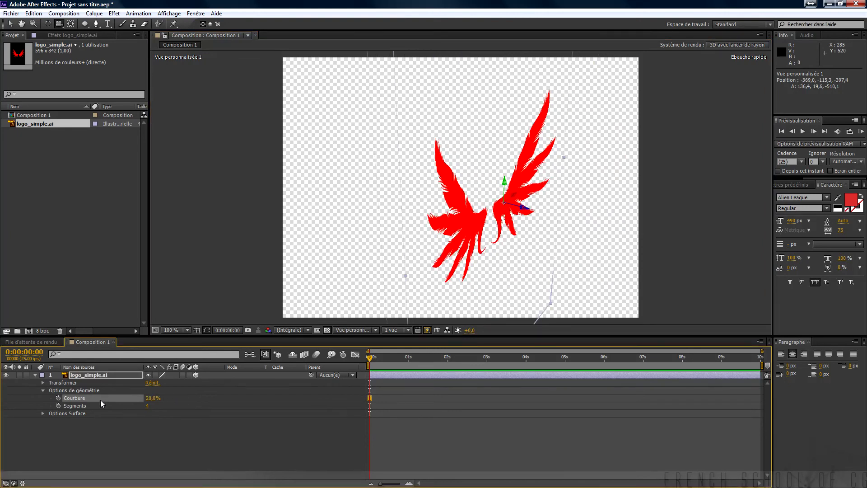
{"action": "left_click", "coordinate": [266, 355]}
{"action": "mouse_move", "coordinate": [156, 403]}
{"action": "left_mouse_down"}
{"action": "mouse_move", "coordinate": [171, 400]}
{"action": "mouse_move", "coordinate": [119, 395]}
{"action": "mouse_move", "coordinate": [158, 397]}
{"action": "mouse_move", "coordinate": [151, 399]}
{"action": "left_mouse_up"}
{"action": "left_click", "coordinate": [154, 401]}
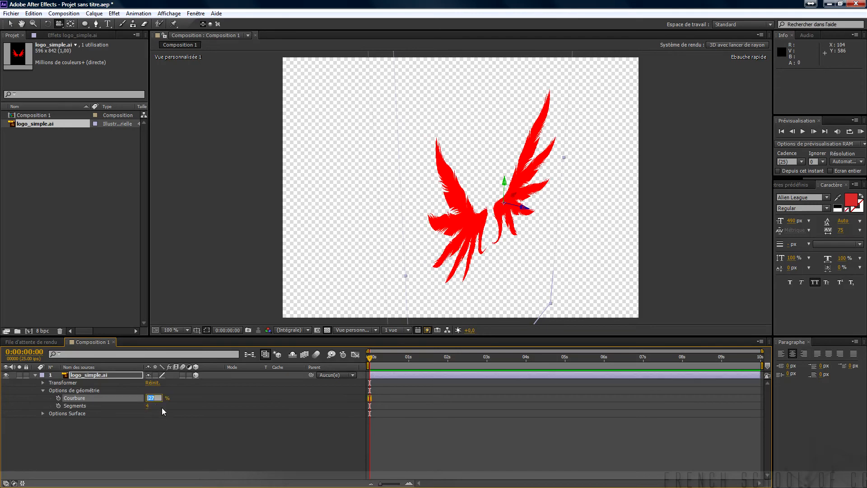
{"action": "left_click_drag", "start_coordinate": [451, 256], "coordinate": [489, 274]}
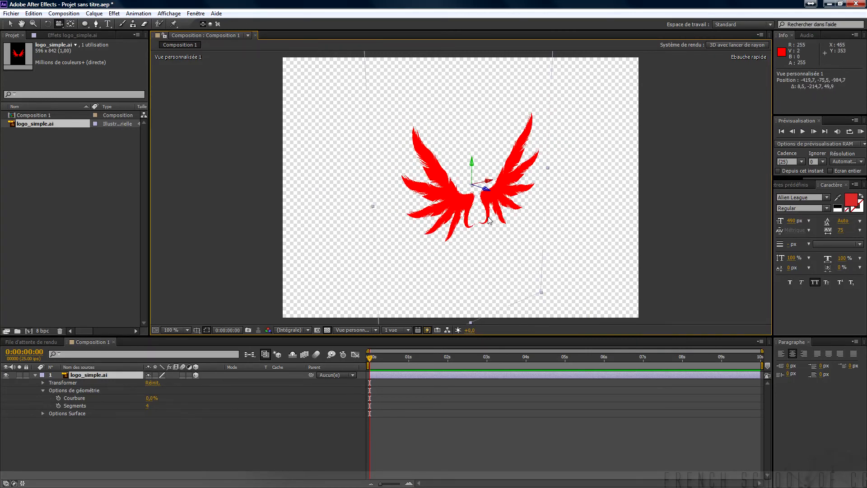
- Create shapes from the logo_simple.ai vector layer and delete the original Illustrator layer from the composition
{"action": "left_click", "coordinate": [35, 376]}
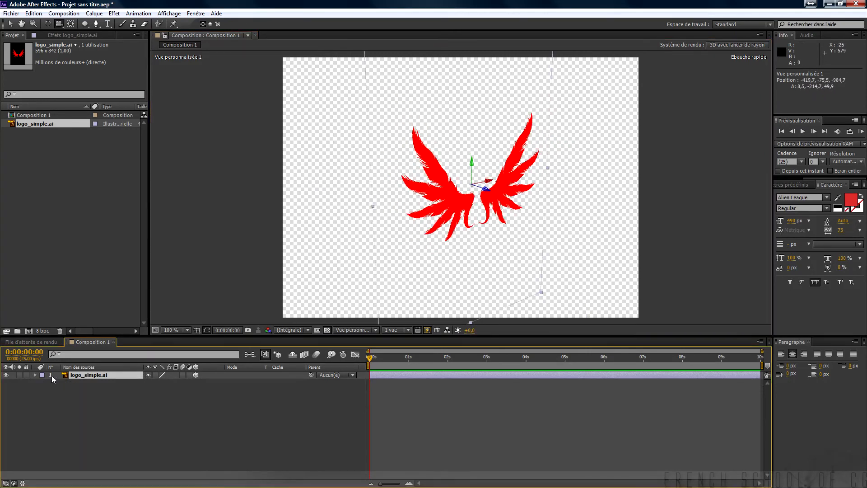
{"action": "left_click", "coordinate": [90, 14]}
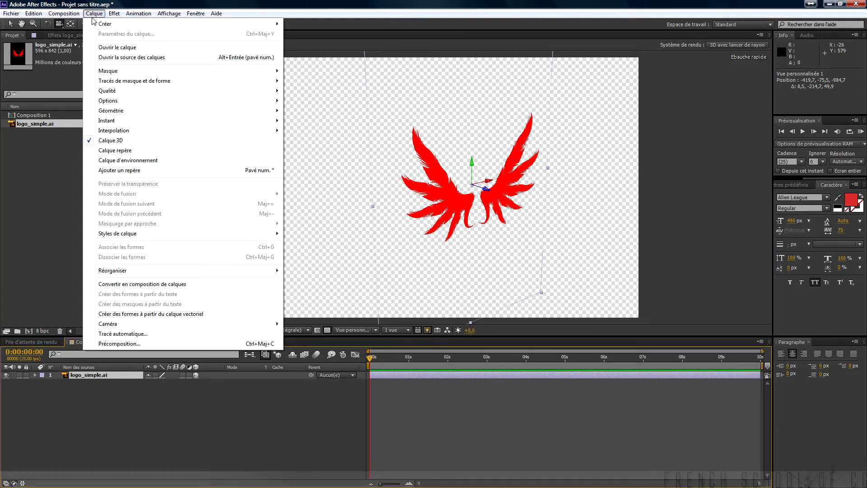
{"action": "left_click", "coordinate": [162, 314]}
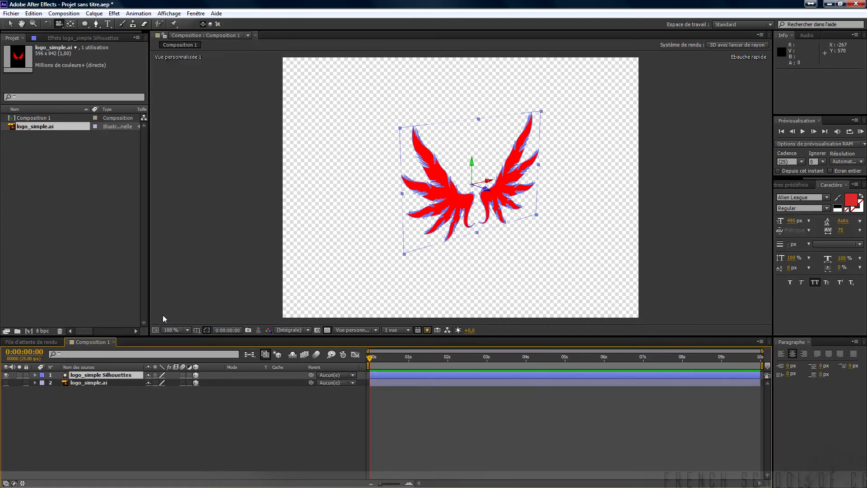
{"action": "left_click", "coordinate": [91, 385]}
{"action": "key", "text": "Delete"}
- Extrude the logo_simple Silhouettes layer with an extrusion depth of 28
{"action": "left_click", "coordinate": [94, 376]}
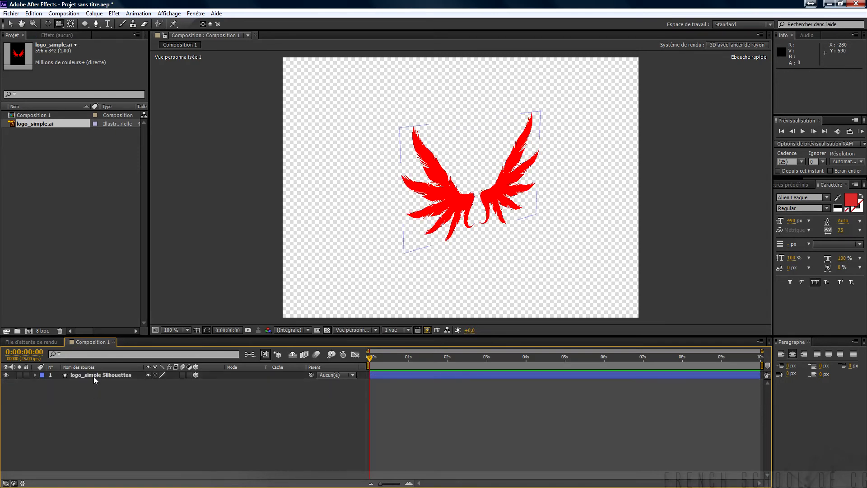
{"action": "left_click_drag", "start_coordinate": [459, 252], "coordinate": [484, 163]}
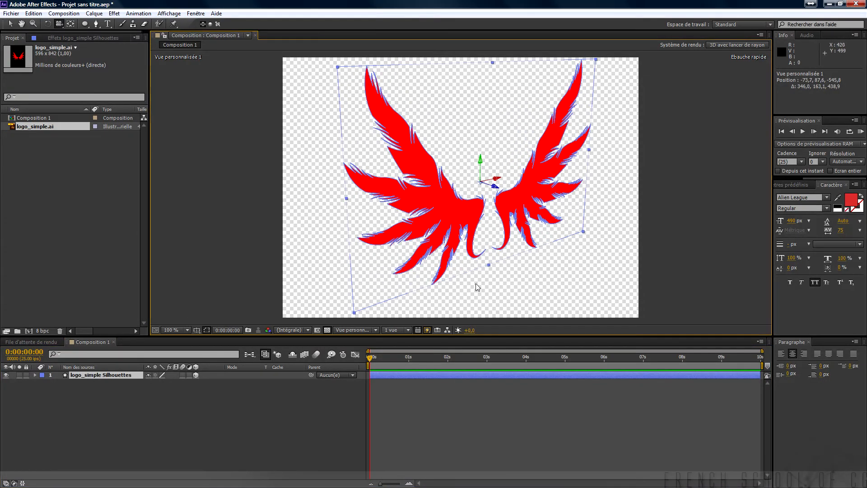
{"action": "left_click_drag", "start_coordinate": [469, 286], "coordinate": [488, 295]}
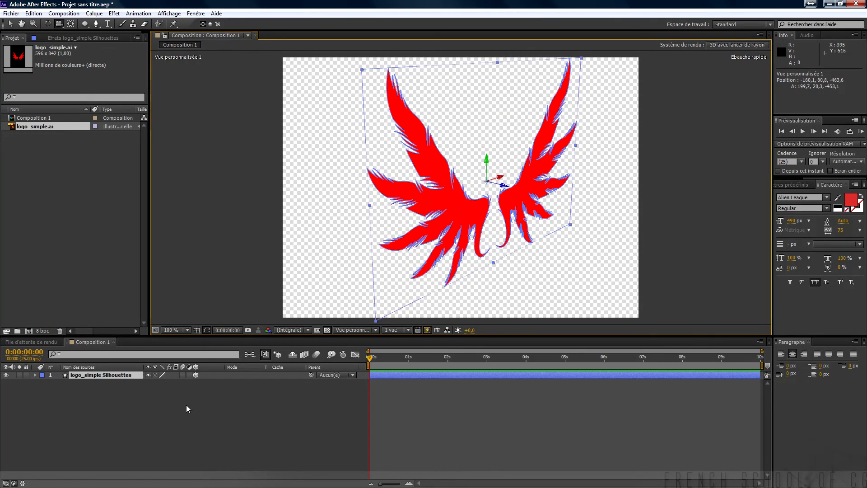
{"action": "left_click", "coordinate": [35, 375]}
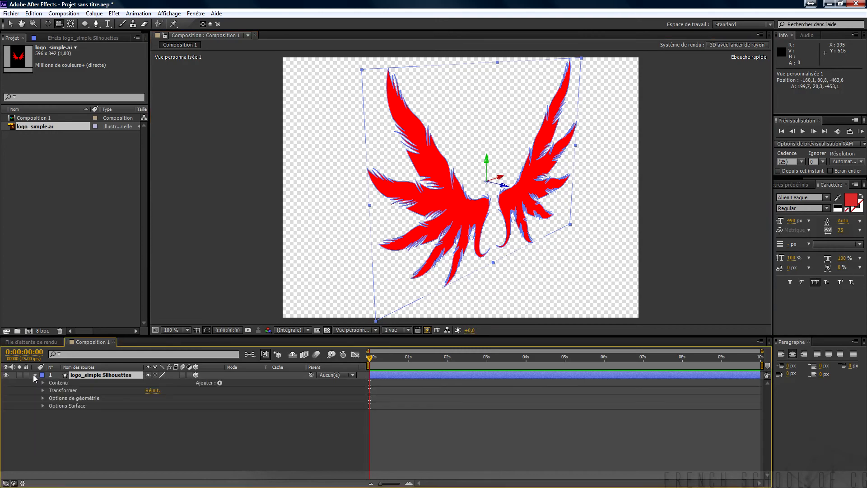
{"action": "left_click", "coordinate": [42, 398]}
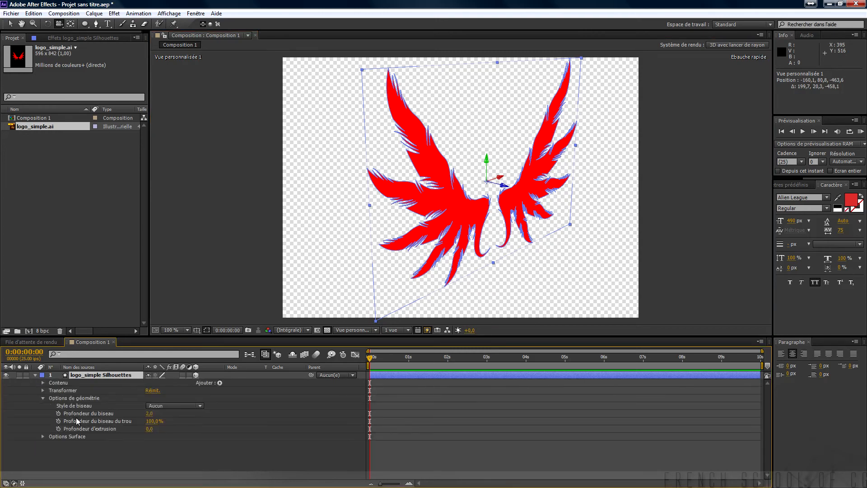
{"action": "mouse_move", "coordinate": [152, 429]}
{"action": "left_mouse_down"}
{"action": "mouse_move", "coordinate": [172, 429]}
{"action": "mouse_move", "coordinate": [164, 427]}
{"action": "left_mouse_up"}
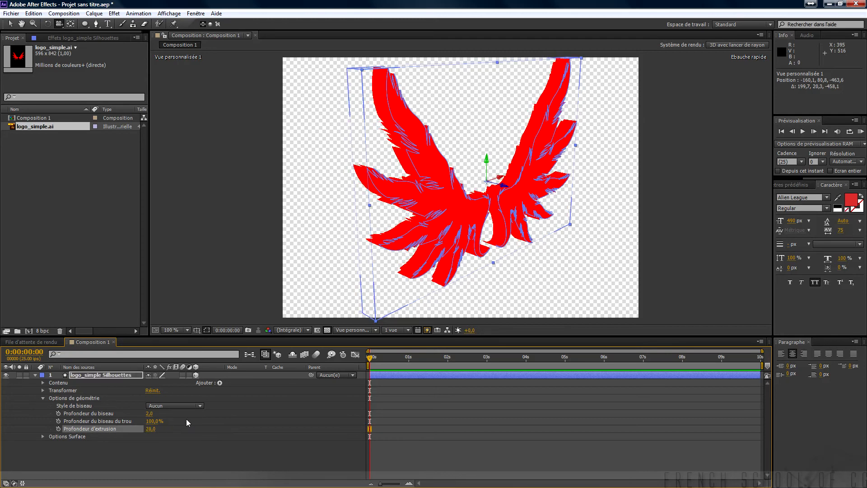
{"action": "left_click_drag", "start_coordinate": [522, 285], "coordinate": [543, 262]}
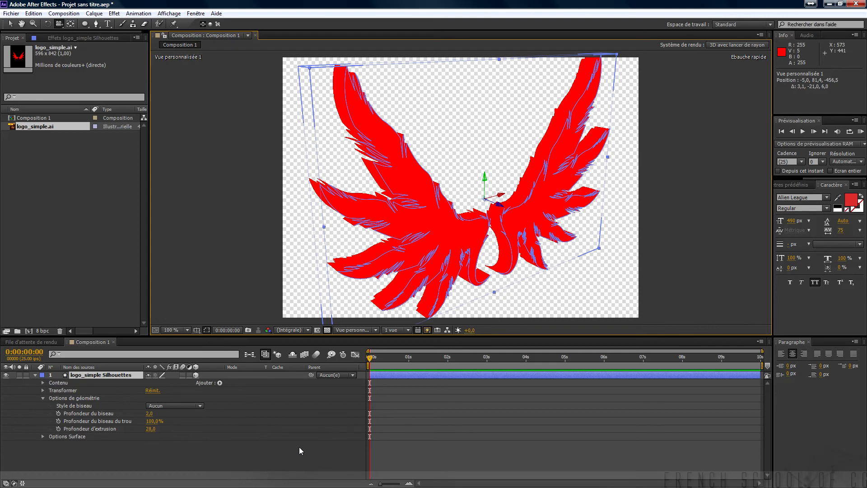
- Expand the logo shape's surface options and add a Ponctuelle light named Lumière 1 to the composition
{"action": "left_click", "coordinate": [43, 399]}
{"action": "left_click", "coordinate": [43, 405]}
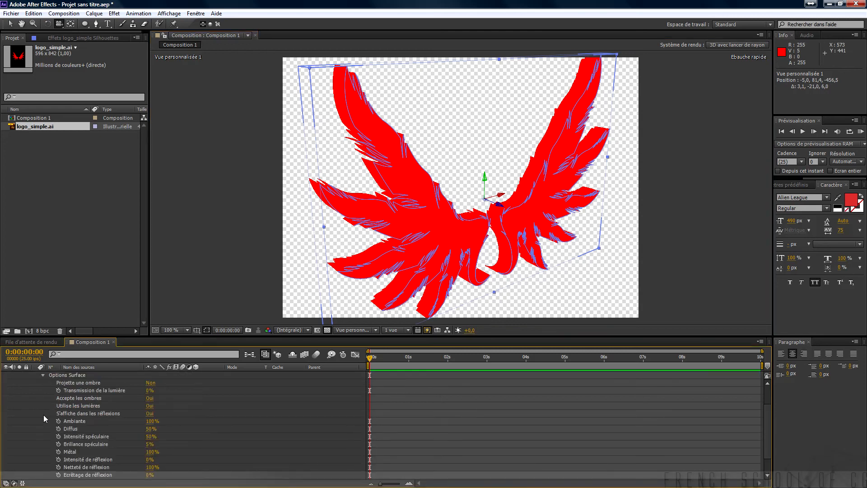
{"action": "left_click", "coordinate": [95, 14]}
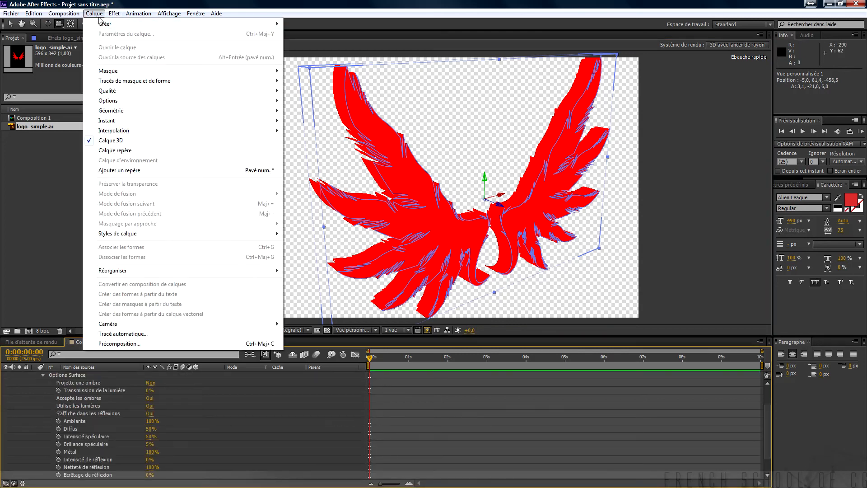
{"action": "mouse_move", "coordinate": [183, 27]}
{"action": "left_click", "coordinate": [308, 44]}
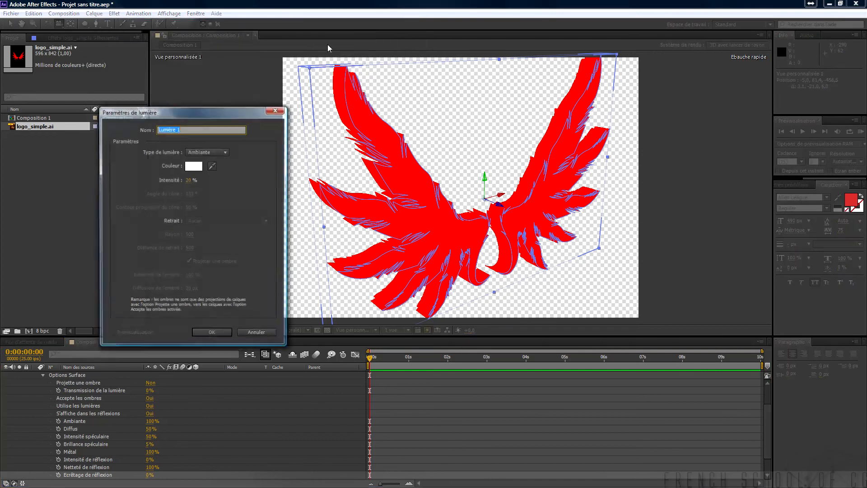
{"action": "left_click", "coordinate": [219, 155]}
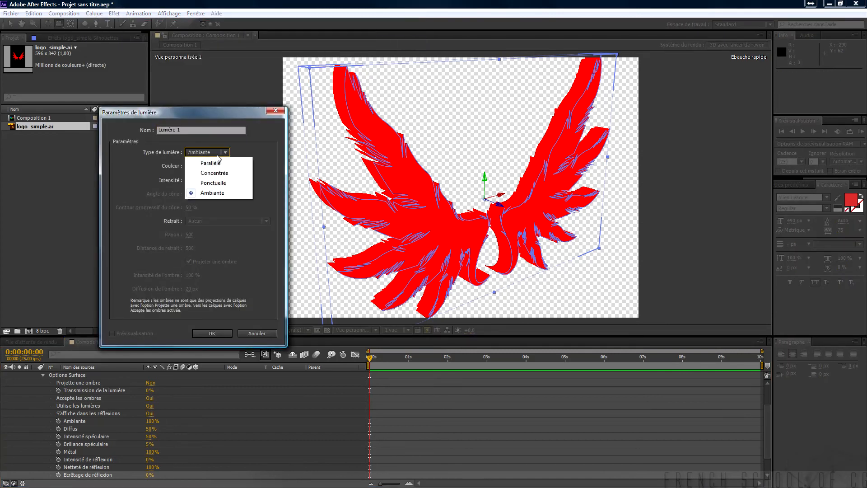
{"action": "left_click", "coordinate": [213, 183]}
{"action": "left_click", "coordinate": [212, 334]}
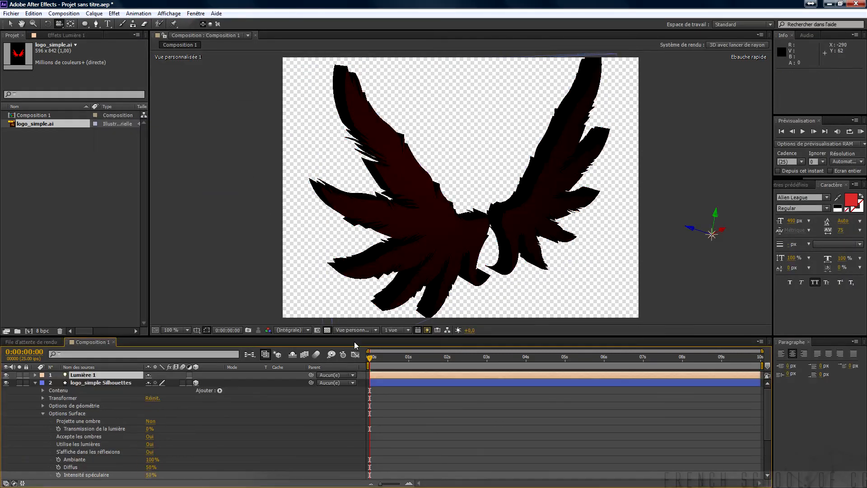
- Move Lumière 1 to about 426.8, 162, -113.7 and set its intensity to 100%
{"action": "left_click_drag", "start_coordinate": [468, 154], "coordinate": [579, 135]}
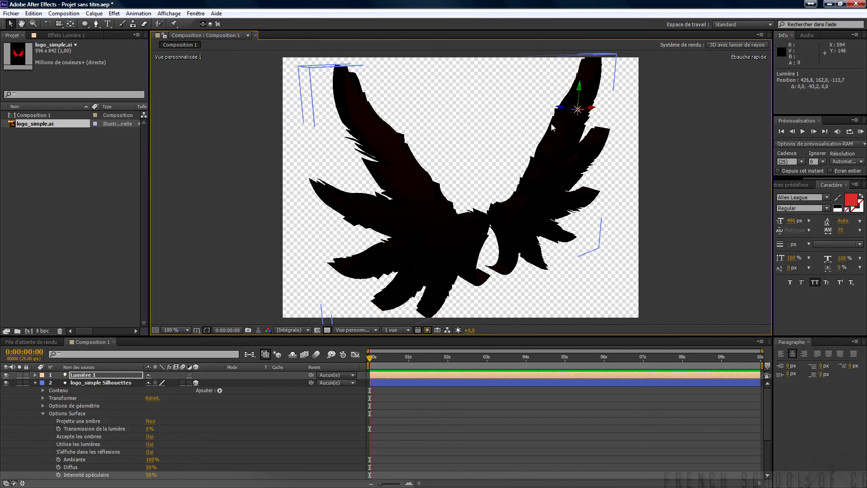
{"action": "left_click", "coordinate": [94, 13]}
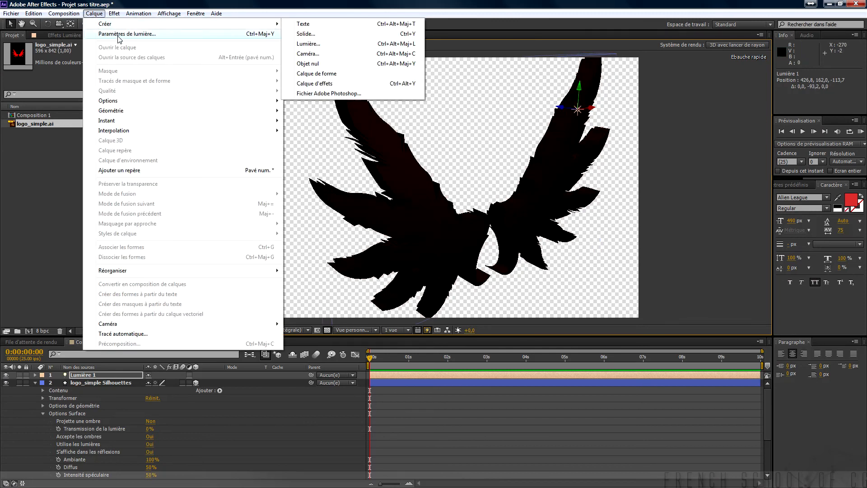
{"action": "left_click", "coordinate": [119, 34]}
{"action": "left_click", "coordinate": [189, 181]}
{"action": "type", "text": "100"}
{"action": "key", "text": "Return"}
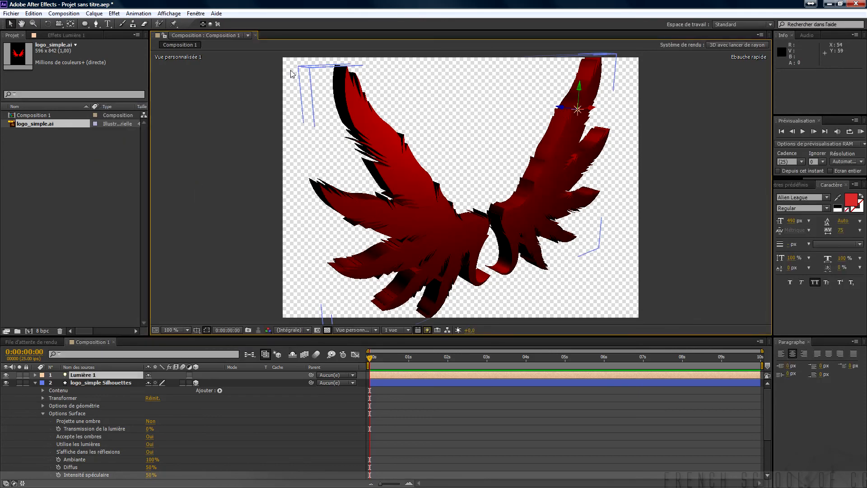
- Hide the transparency grid and enable Projette une ombre for the logo_simple Silhouettes layer
{"action": "left_click", "coordinate": [327, 330]}
{"action": "key", "text": "c"}
{"action": "mouse_move", "coordinate": [512, 242]}
{"action": "left_mouse_down"}
{"action": "mouse_move", "coordinate": [479, 240]}
{"action": "mouse_move", "coordinate": [508, 238]}
{"action": "mouse_move", "coordinate": [504, 251]}
{"action": "left_mouse_up"}
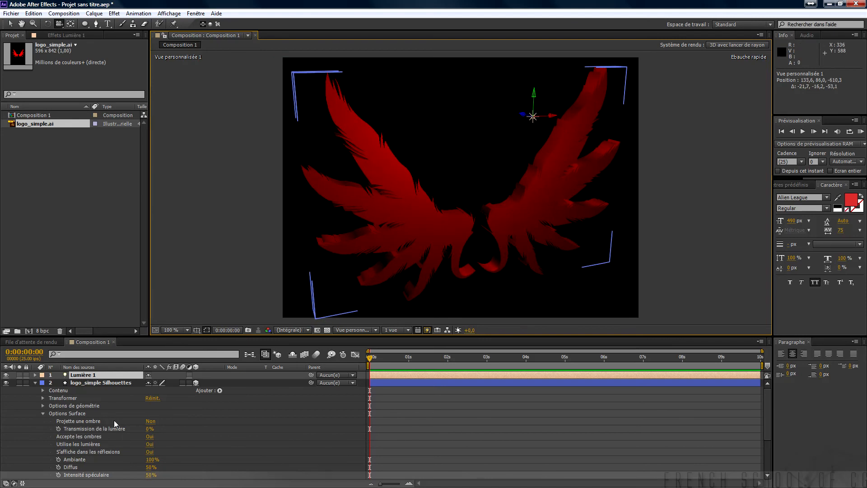
{"action": "left_click", "coordinate": [152, 421]}
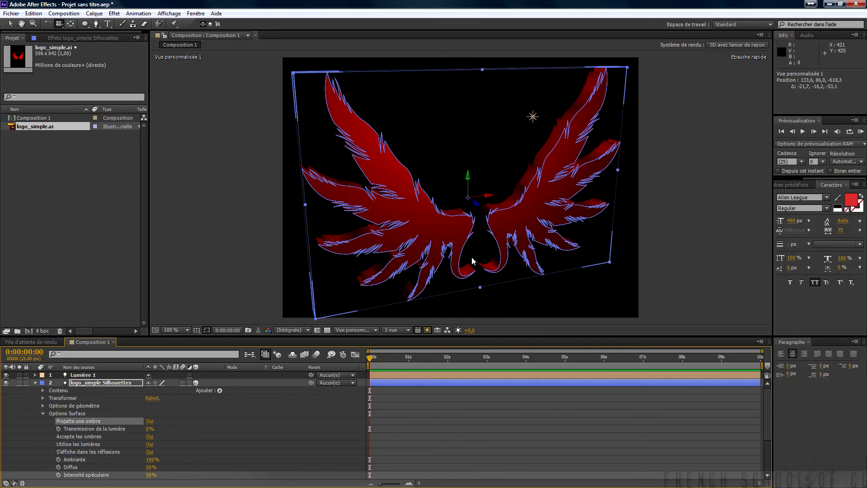
{"action": "left_click_drag", "start_coordinate": [465, 250], "coordinate": [470, 251]}
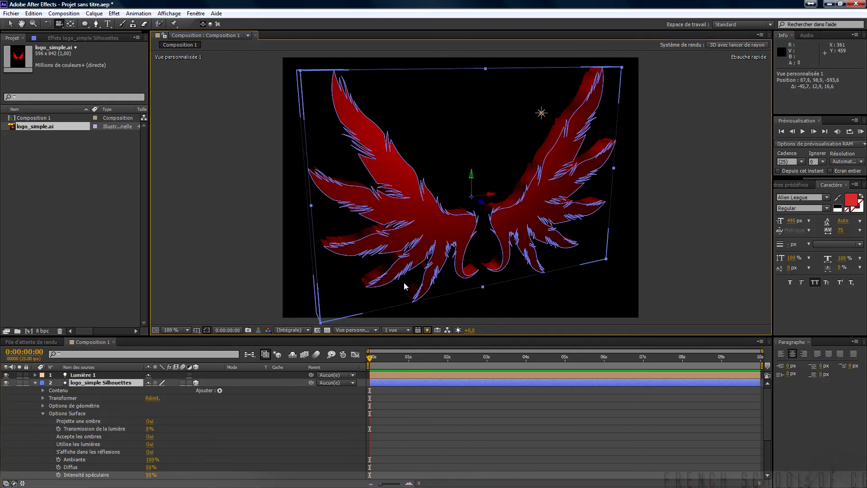
- Change Lumière 1 to a Concentrée light and adjust its cone angle
{"action": "left_click", "coordinate": [35, 375]}
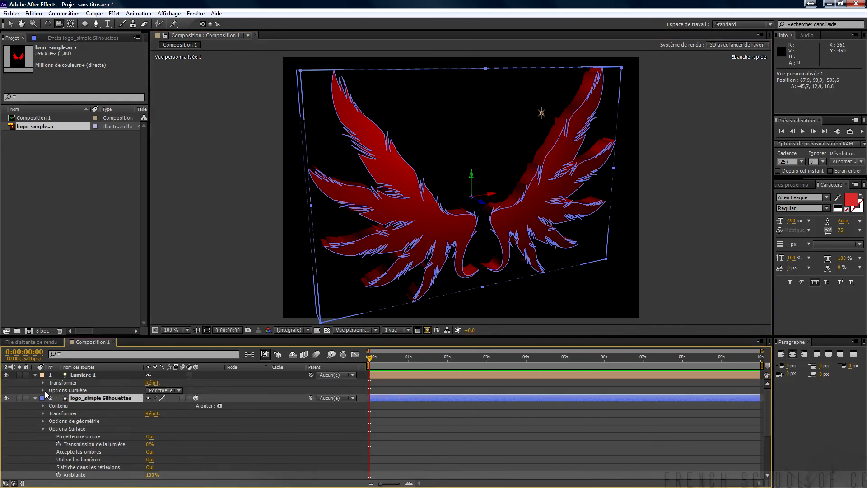
{"action": "left_click", "coordinate": [43, 390]}
{"action": "left_click", "coordinate": [164, 391]}
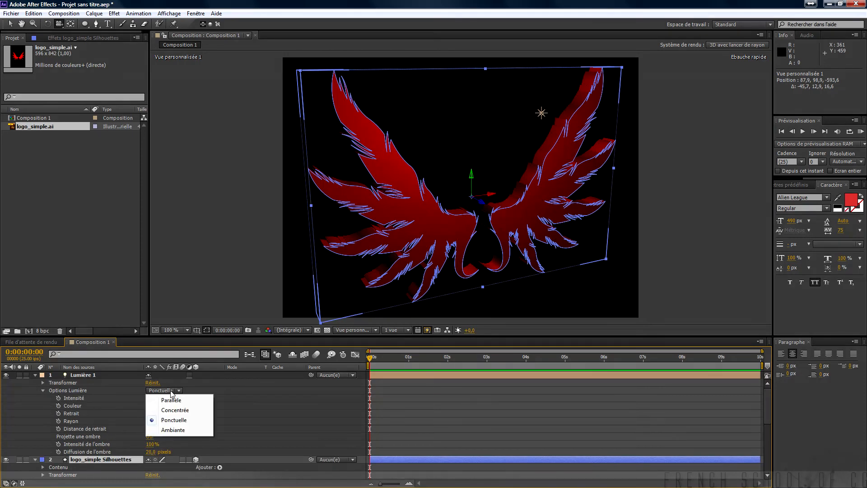
{"action": "left_click", "coordinate": [180, 413]}
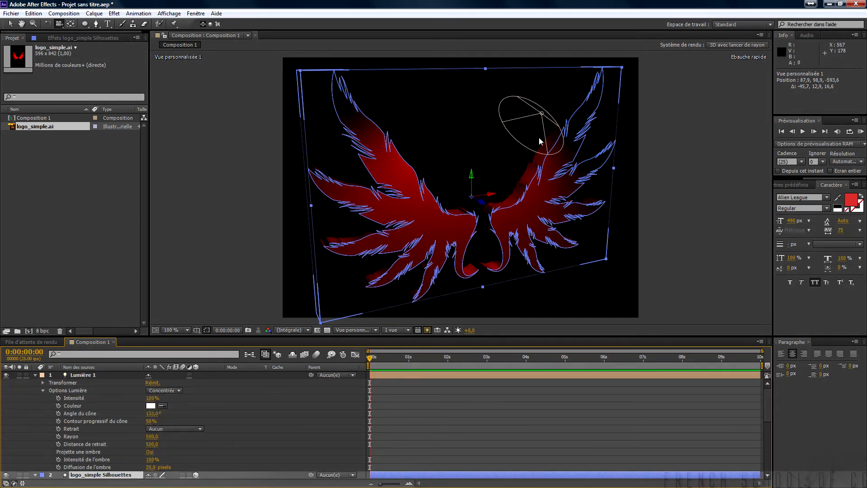
{"action": "mouse_move", "coordinate": [153, 414]}
{"action": "left_mouse_down"}
{"action": "mouse_move", "coordinate": [181, 413]}
{"action": "mouse_move", "coordinate": [165, 414]}
{"action": "left_mouse_up"}
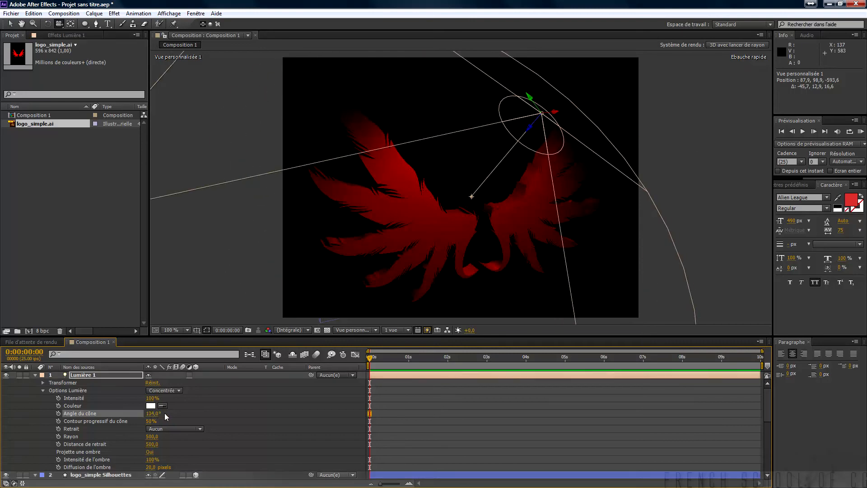
{"action": "left_click", "coordinate": [43, 390]}
{"action": "left_click", "coordinate": [36, 375]}
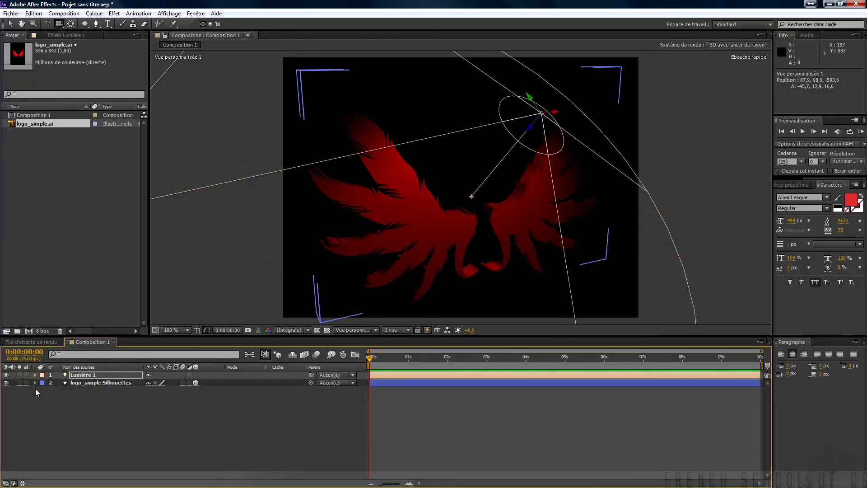
- Give the logo_simple Silhouettes layer an Angulaire bevel style
{"action": "left_click", "coordinate": [35, 383]}
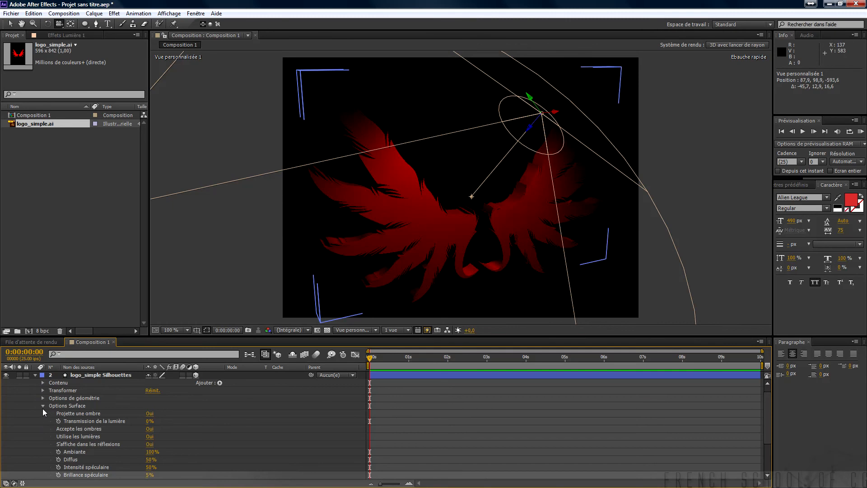
{"action": "left_click", "coordinate": [42, 407]}
{"action": "left_click", "coordinate": [43, 407]}
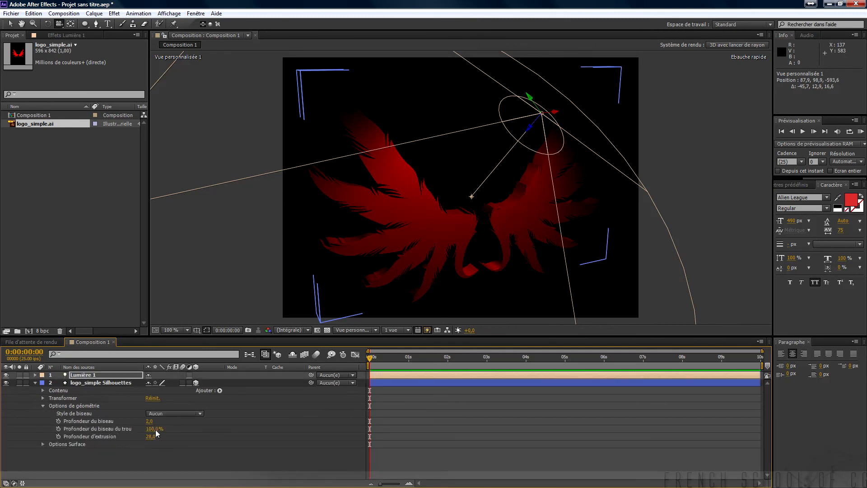
{"action": "left_click", "coordinate": [180, 413]}
{"action": "left_click", "coordinate": [183, 429]}
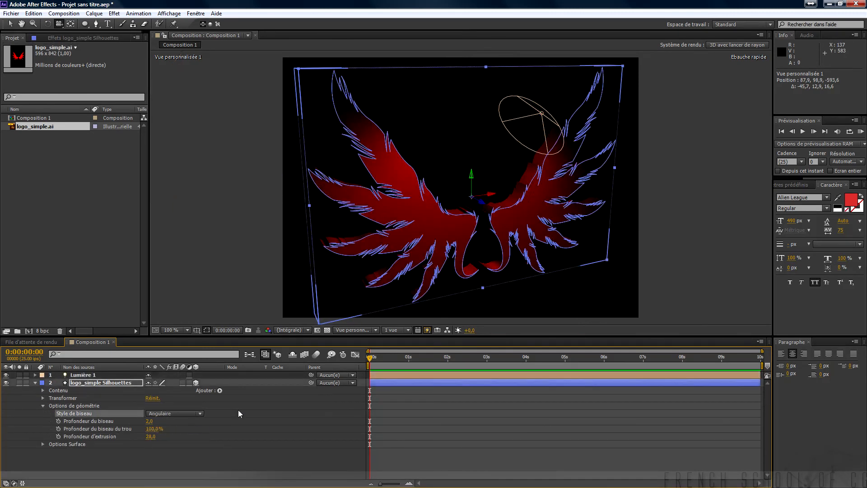
{"action": "left_click_drag", "start_coordinate": [454, 249], "coordinate": [421, 182]}
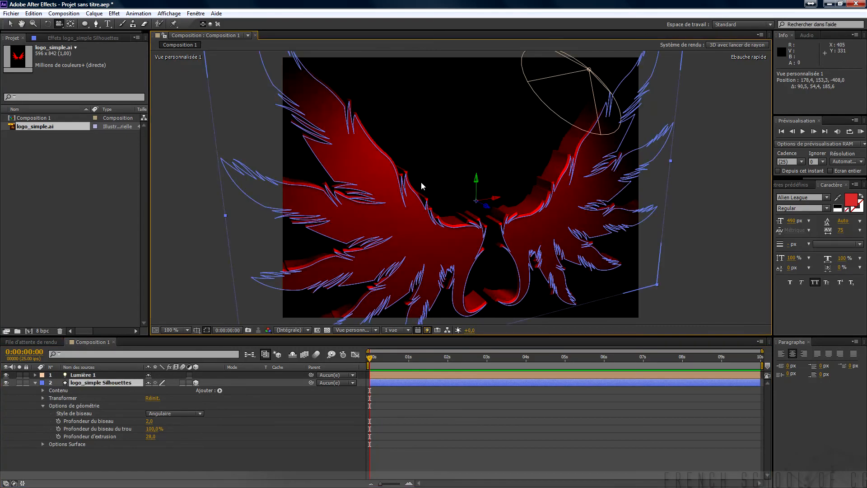